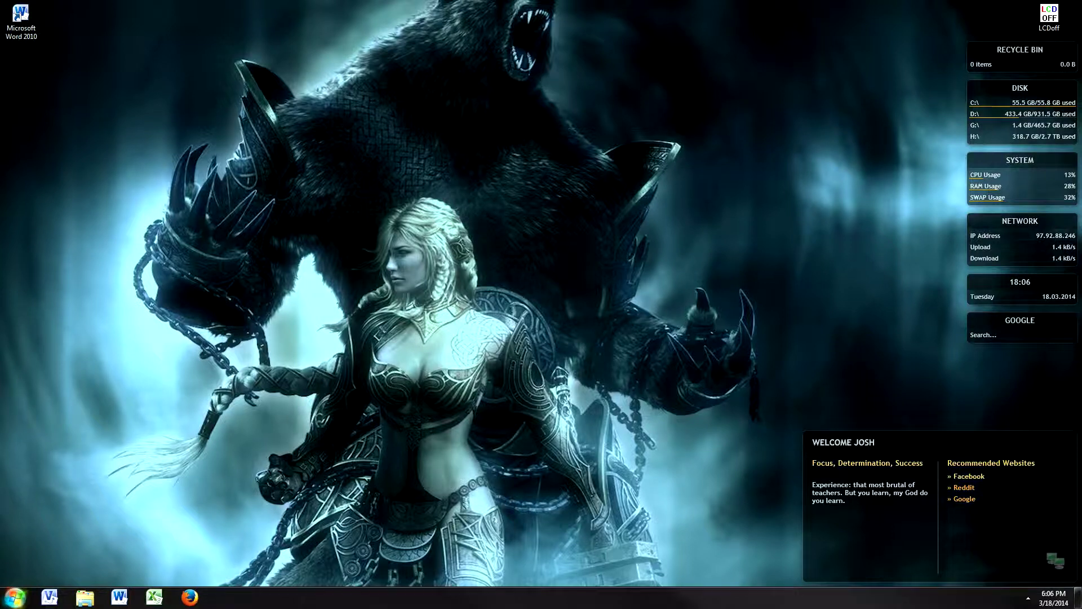
Launch cmd as administrator from the Start menu search results
left_click(15, 597)
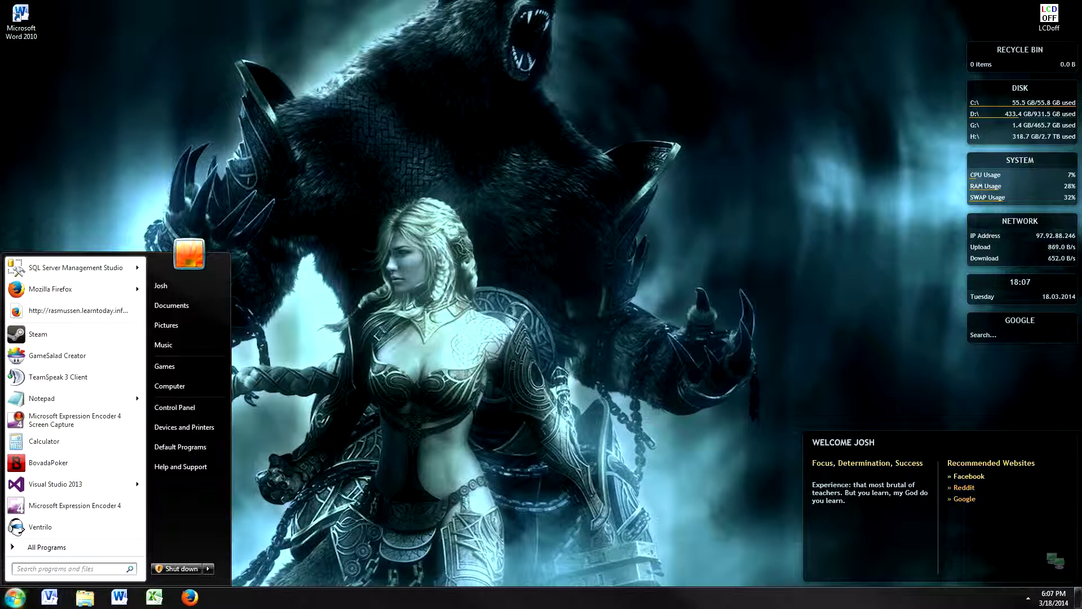
type("cmd")
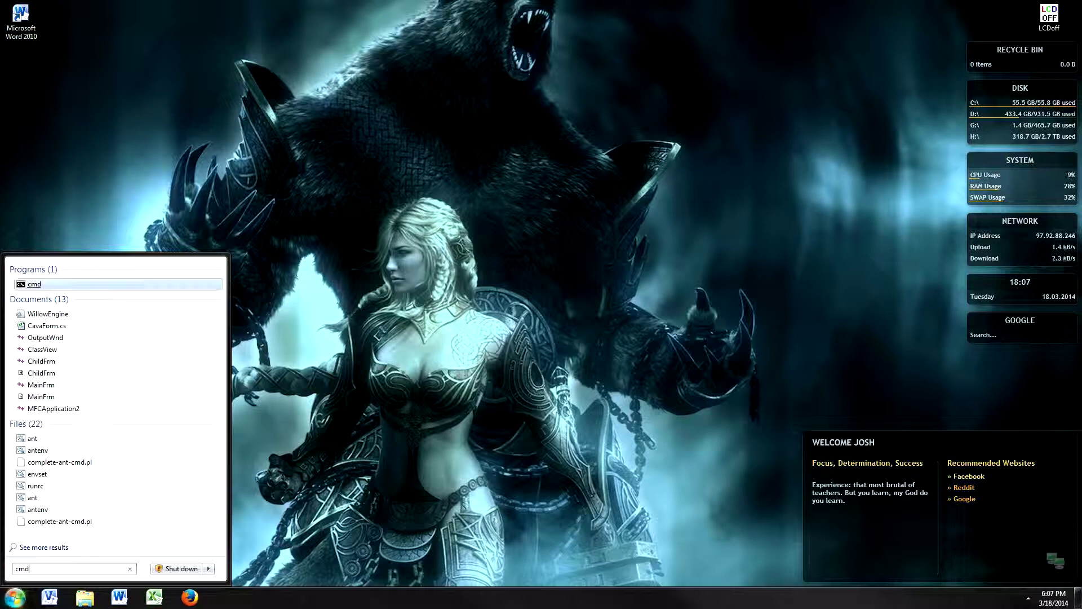
right_click(39, 284)
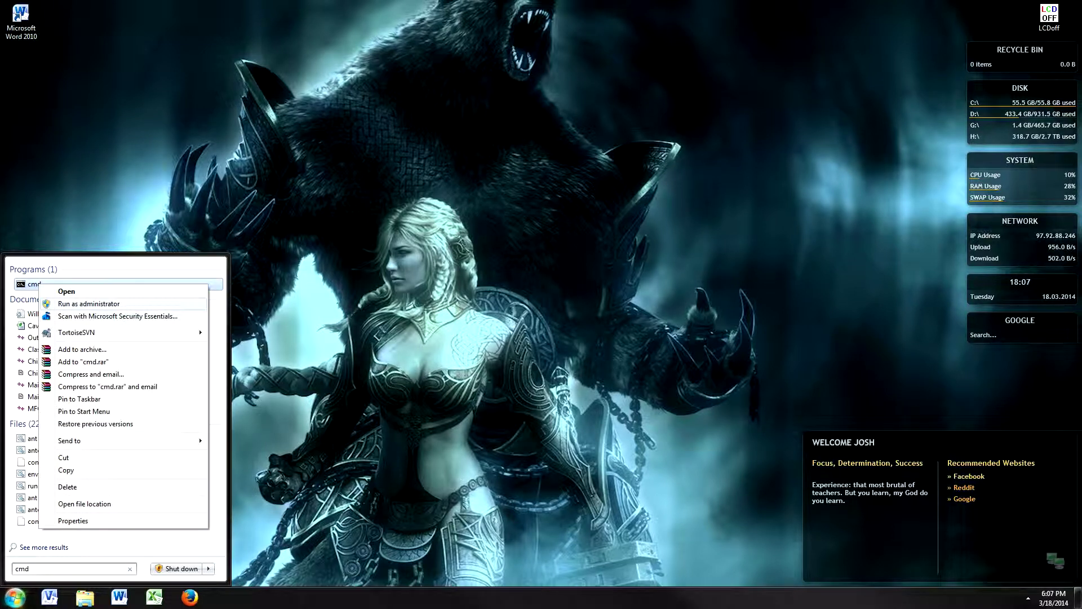
left_click(88, 304)
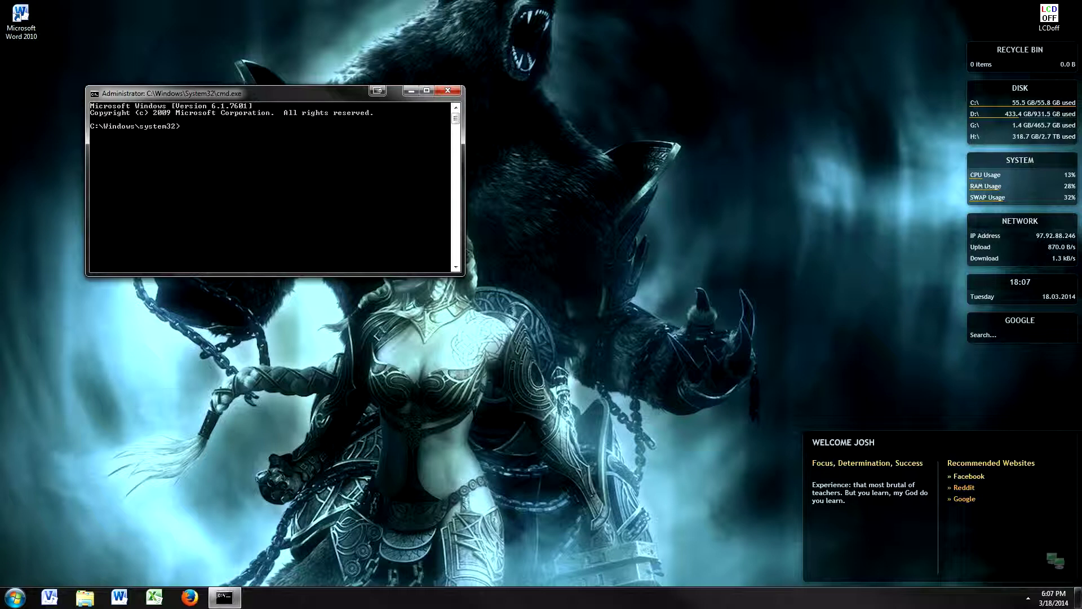
type("net ")
type("stop s")
type("pooler")
Run net stop spooler to stop the Print Spooler service
key("Return")
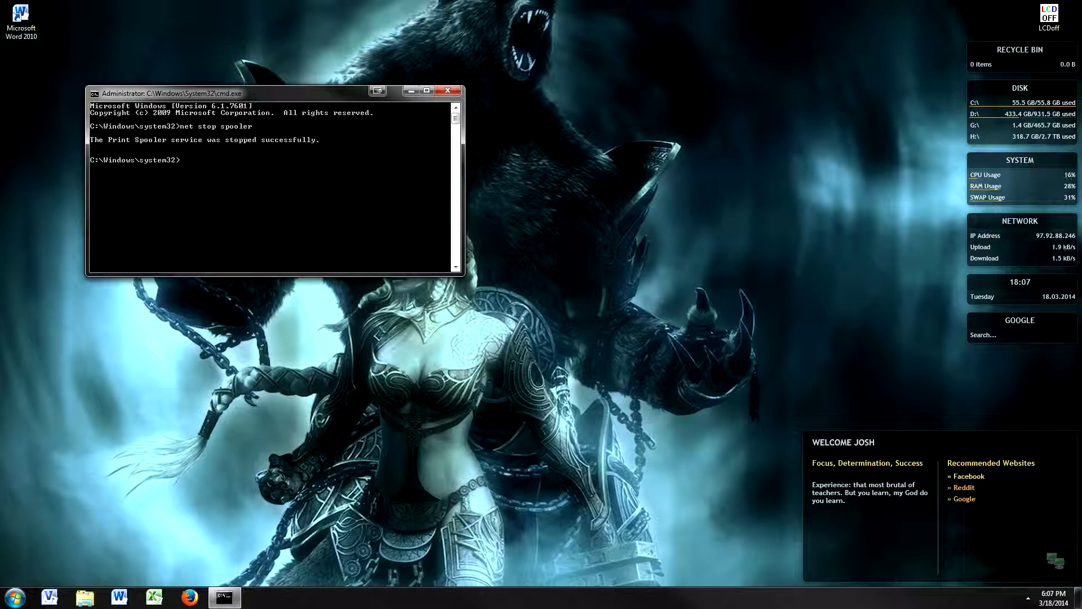
type("net start spooler")
Run net start spooler, then move the administrator window aside and close it
key("Return")
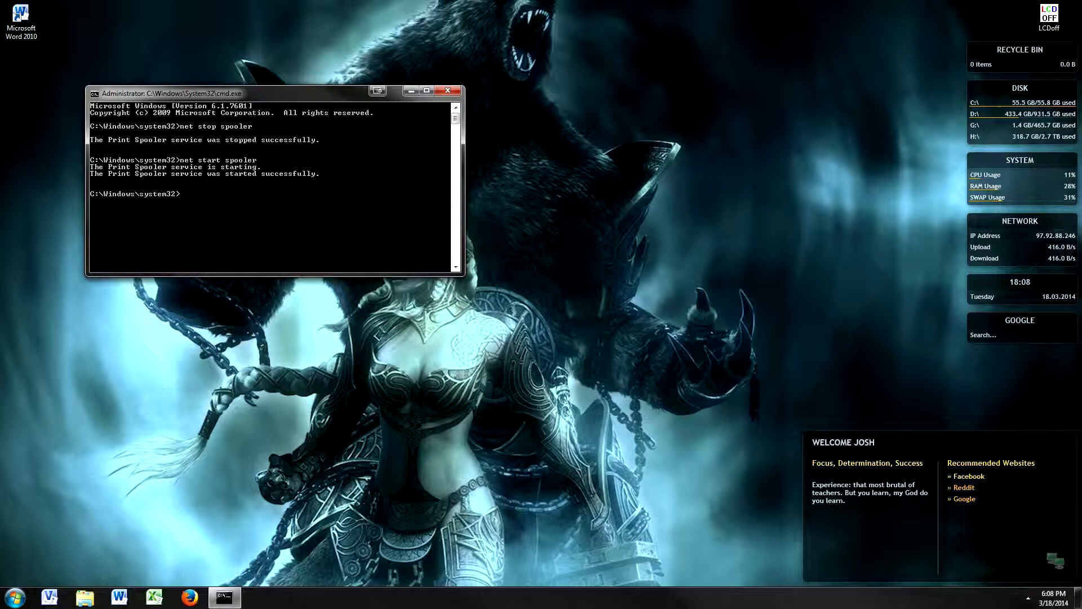
left_click_drag(280, 93, 423, 147)
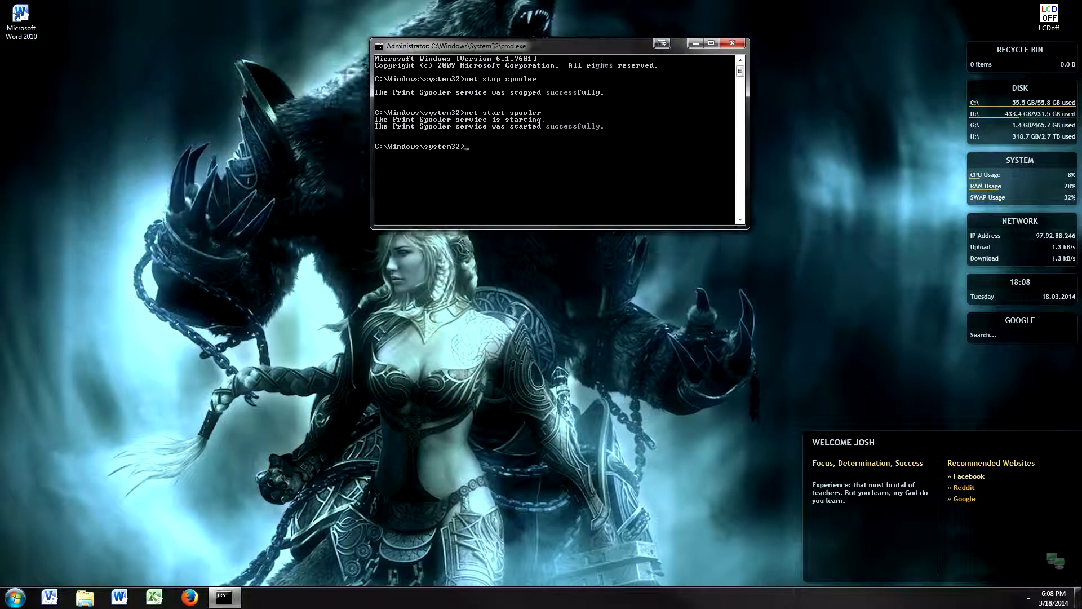
left_click(592, 146)
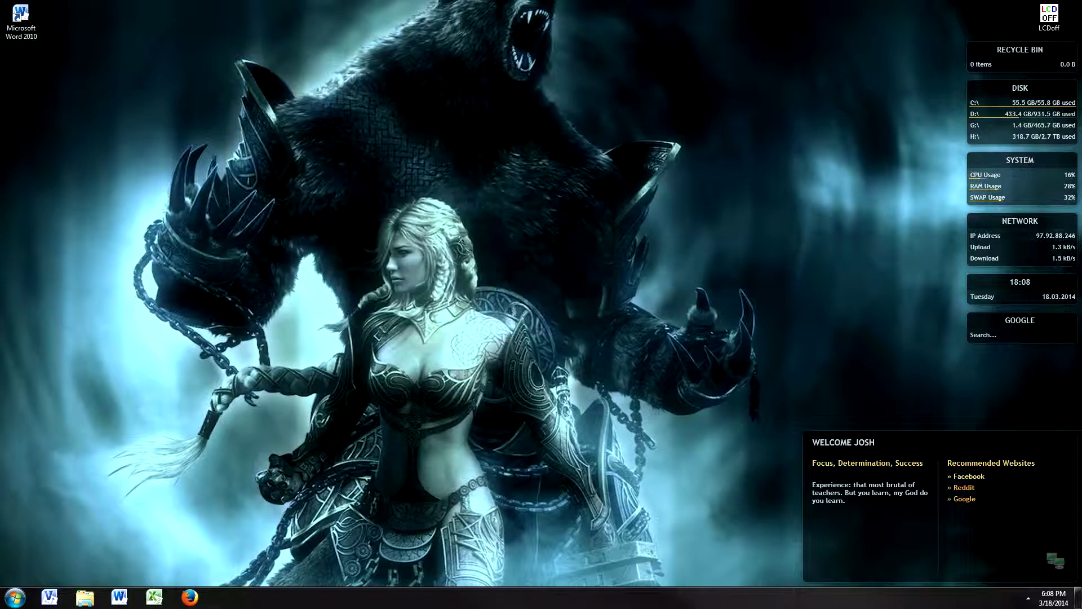